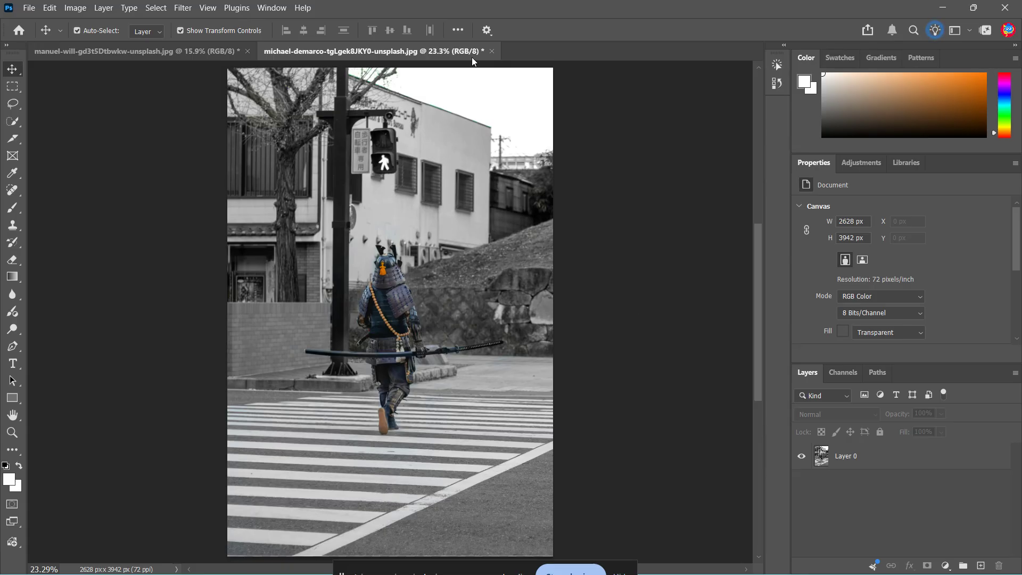
# - Open the Image Size settings and switch the width and height units to pixels
pyautogui.click(75, 8)
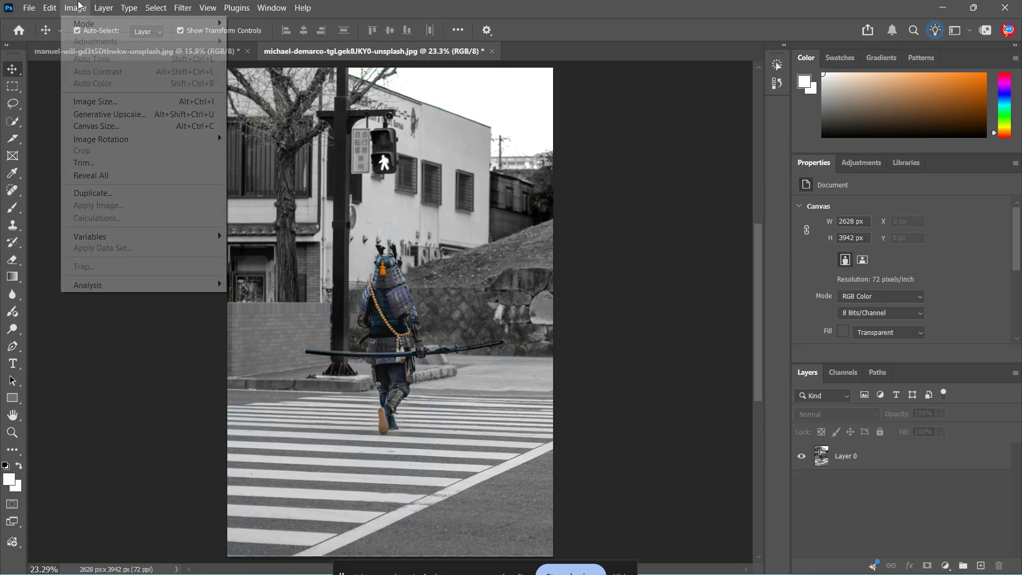
pyautogui.click(90, 101)
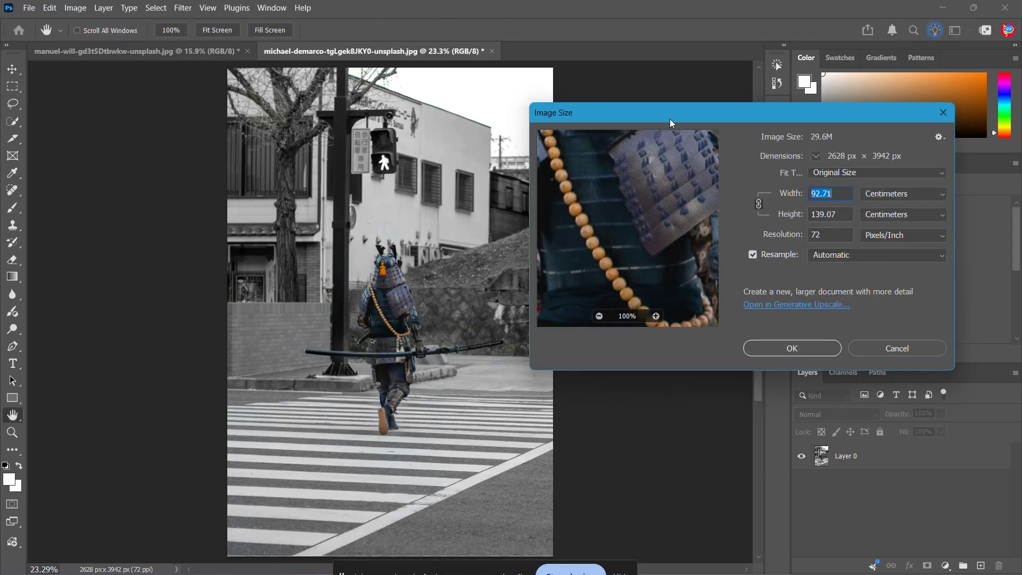
pyautogui.moveTo(672, 119); pyautogui.dragTo(498, 166)
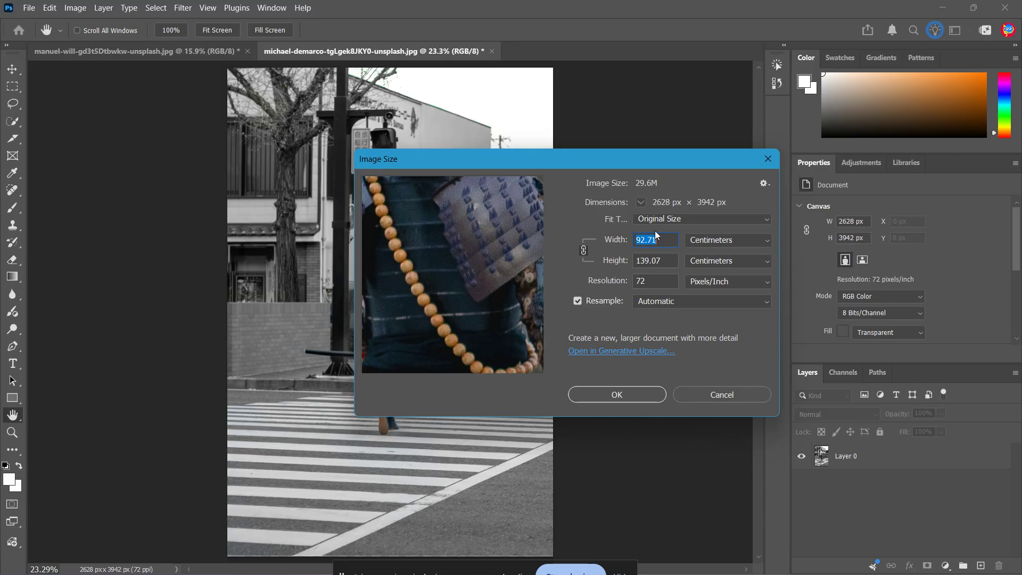
pyautogui.click(669, 239)
pyautogui.click(583, 253)
pyautogui.click(724, 240)
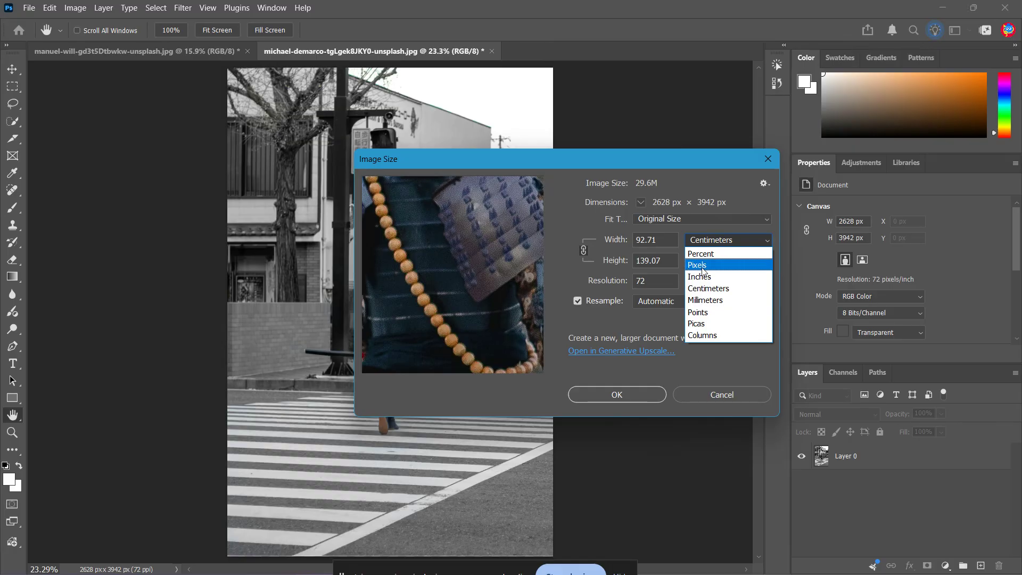
pyautogui.click(702, 271)
pyautogui.click(726, 240)
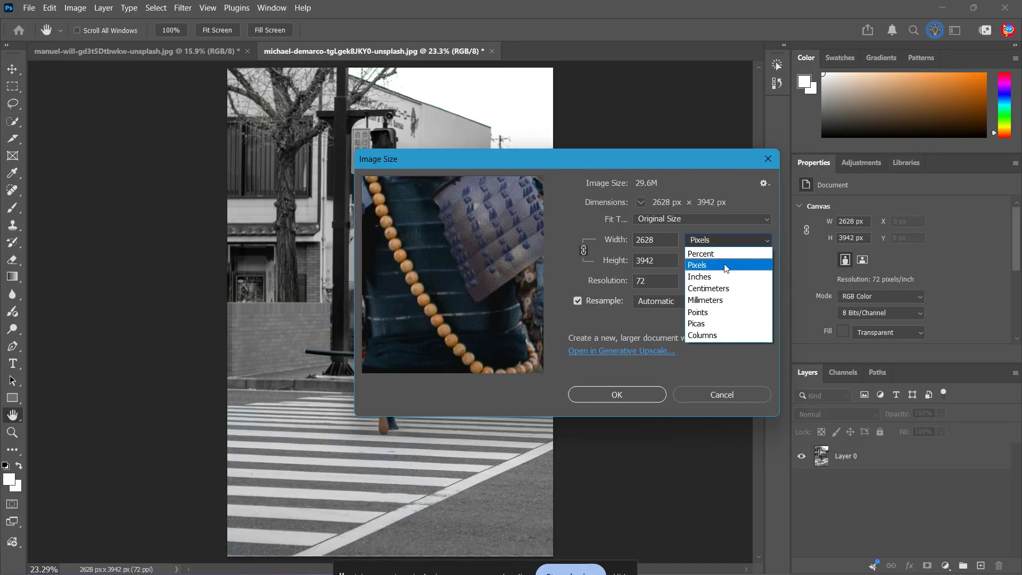
pyautogui.click(728, 241)
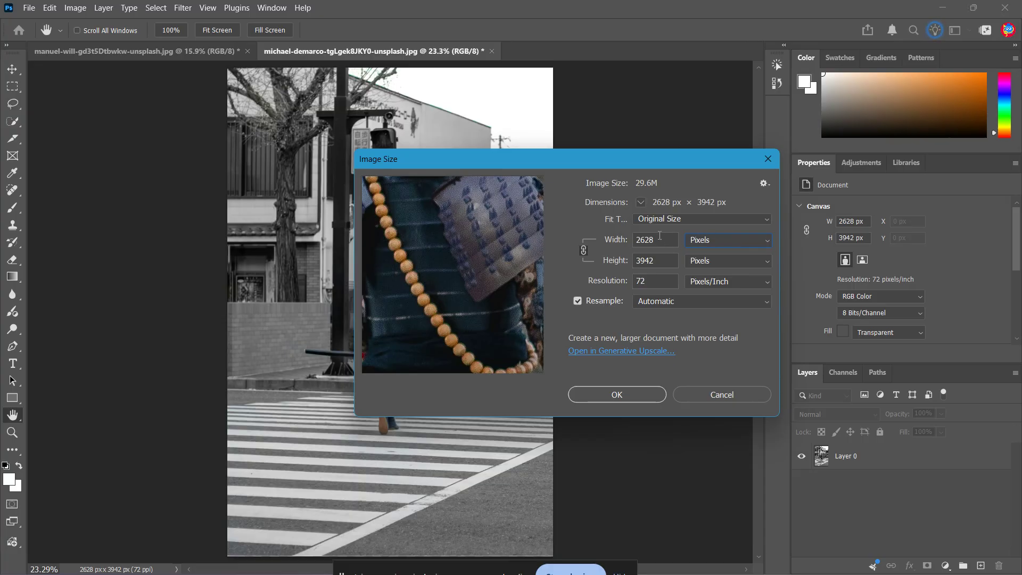
# - Set the image width to 5000 pixels with linked proportions and the resolution to 300 pixels/inch
pyautogui.moveTo(656, 240); pyautogui.dragTo(634, 242)
pyautogui.write('5000')
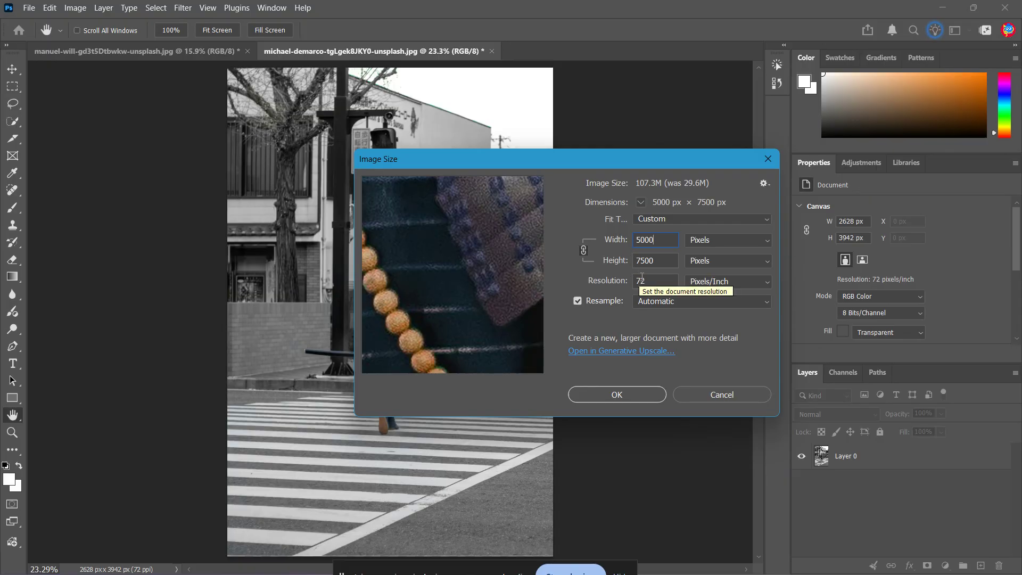
pyautogui.click(658, 284)
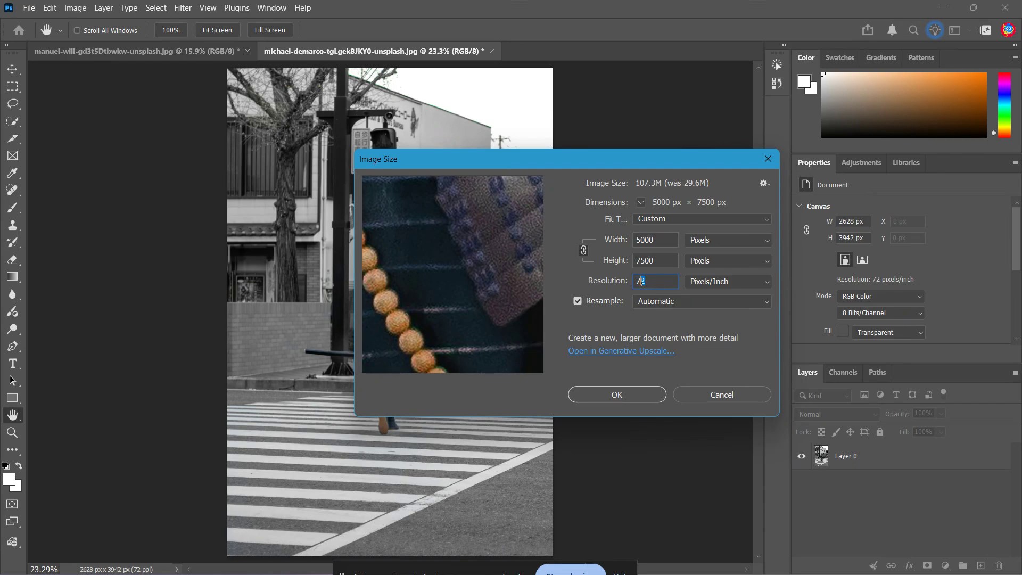
pyautogui.click(650, 282)
pyautogui.doubleClick(645, 281)
pyautogui.write('300')
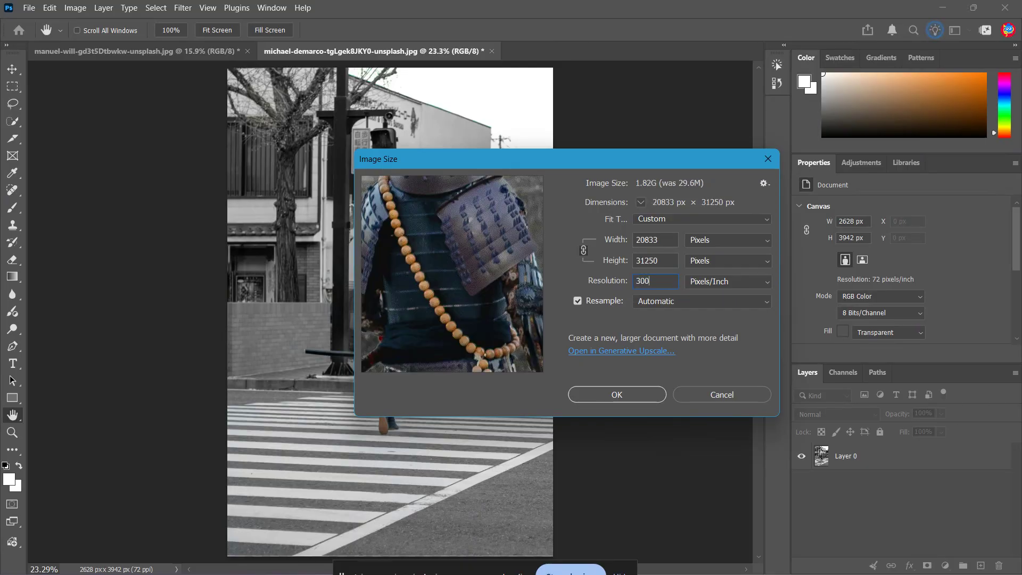
# - Set the resolution to 72 pixels/inch, apply the resize and fit the image to the window
pyautogui.click(627, 283)
pyautogui.click(658, 284)
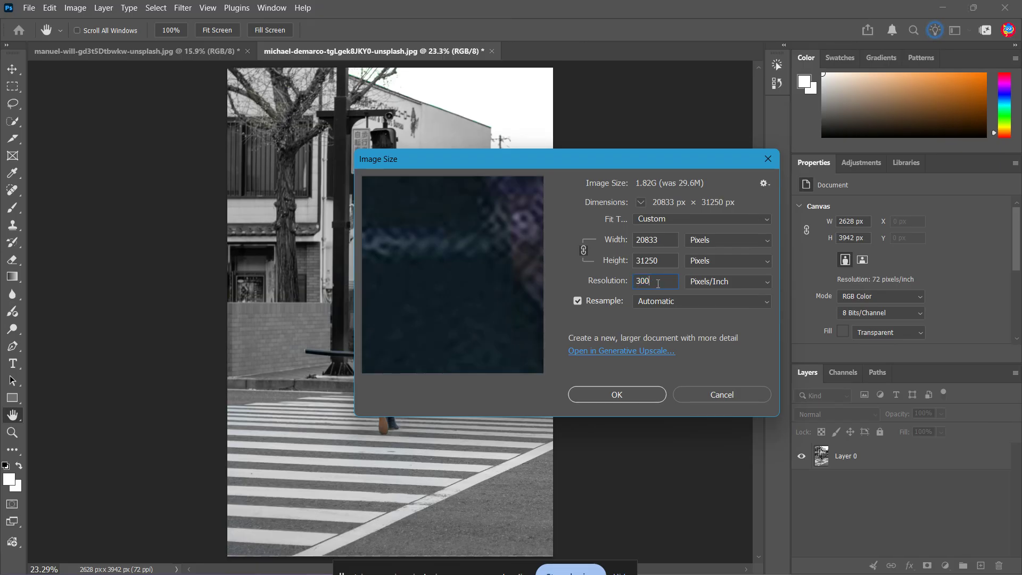
pyautogui.doubleClick(664, 284)
pyautogui.write('72')
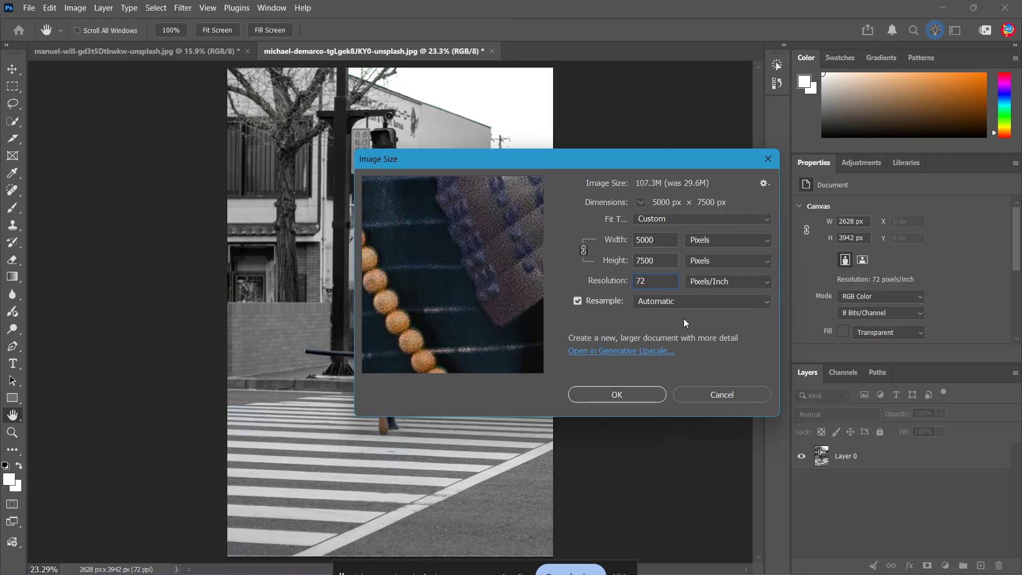
pyautogui.click(637, 398)
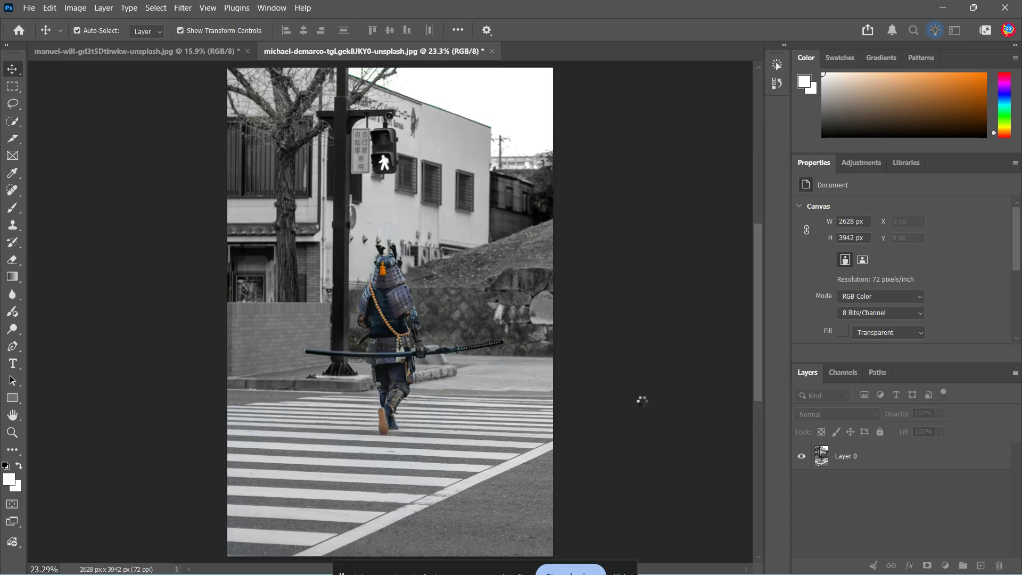
pyautogui.hotkey('ctrl', '0')
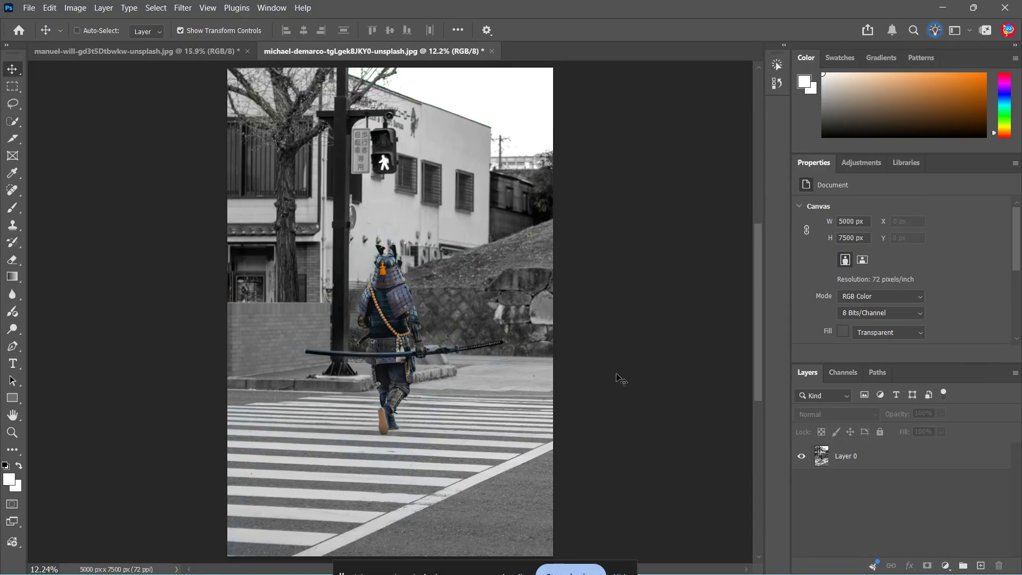
# - Undo the image resize and fit the image to the window
pyautogui.hotkey('ctrl', 'z')
pyautogui.hotkey('ctrl', '0')
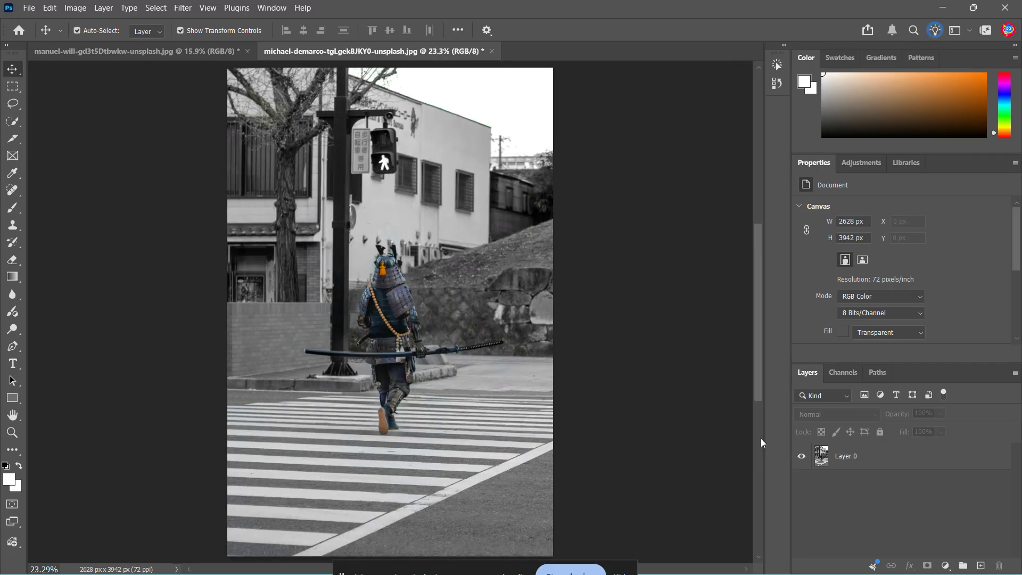
# - Select Layer 0 and start a free transform on it
pyautogui.click(859, 466)
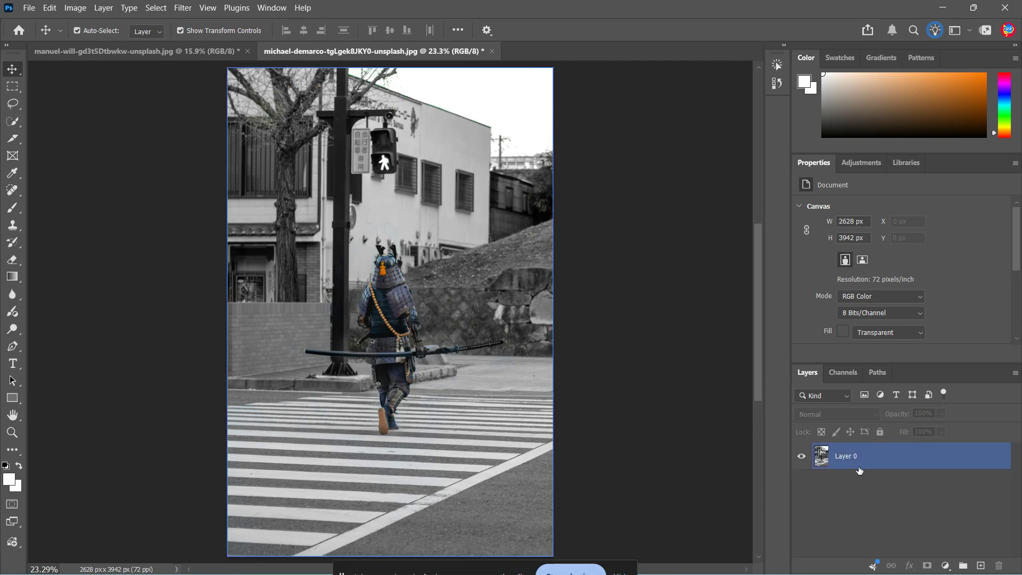
pyautogui.click(899, 462)
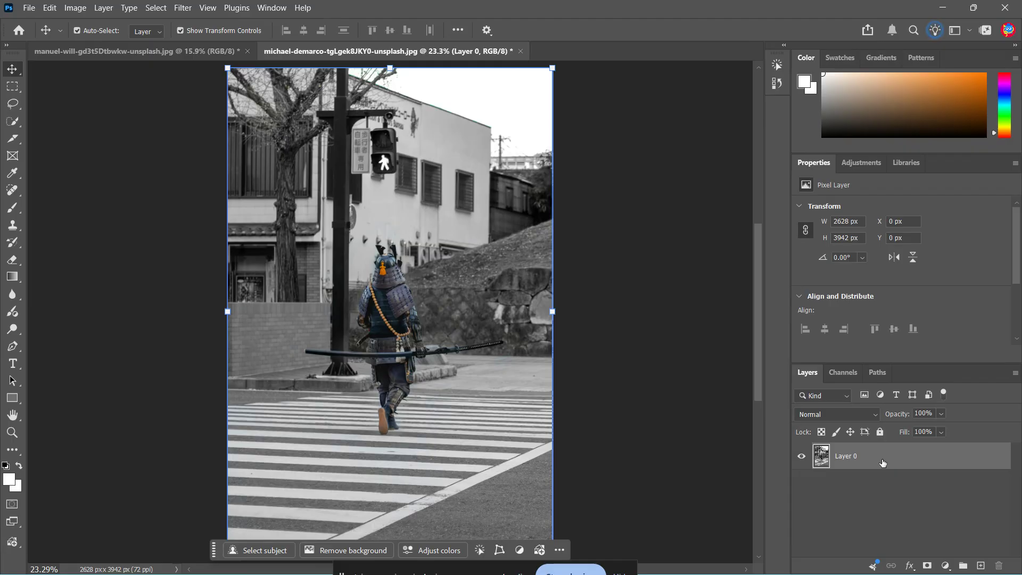
pyautogui.hotkey('ctrl', 't')
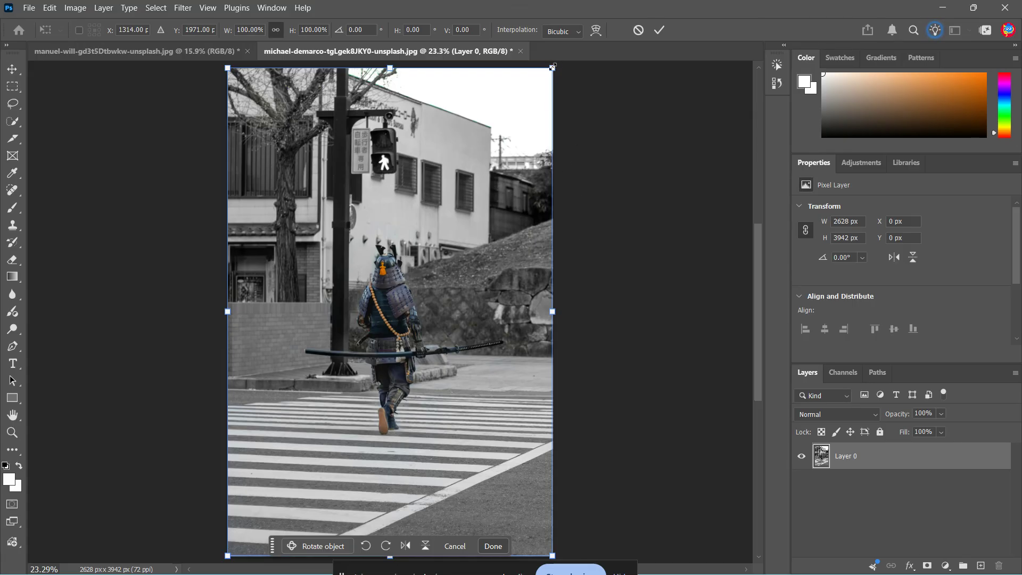
# - Try scaling Layer 0 down to about 63% from its corner and enlarging it again, and undo both changes
pyautogui.moveTo(552, 68); pyautogui.dragTo(479, 318)
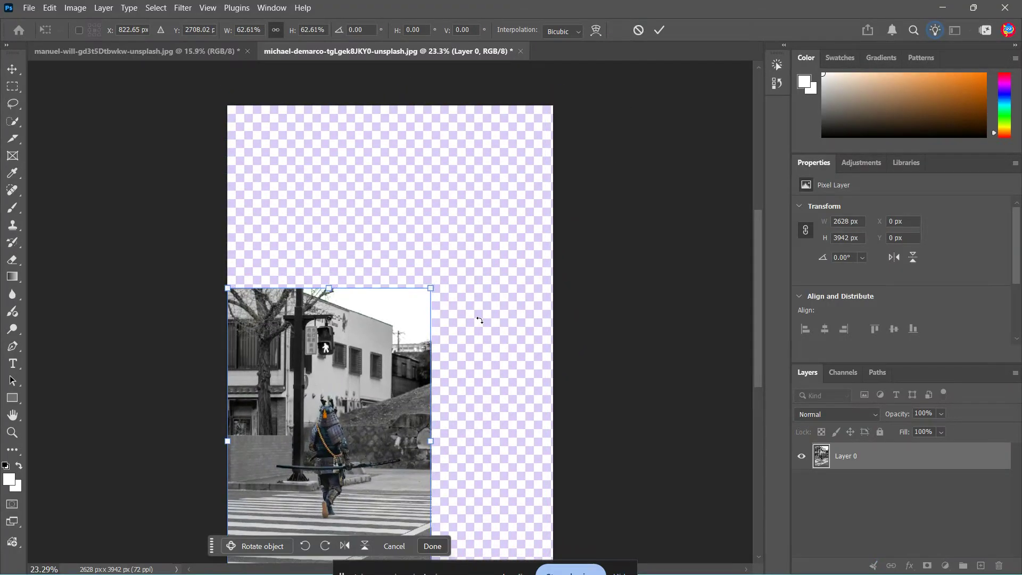
pyautogui.hotkey('ctrl', '0')
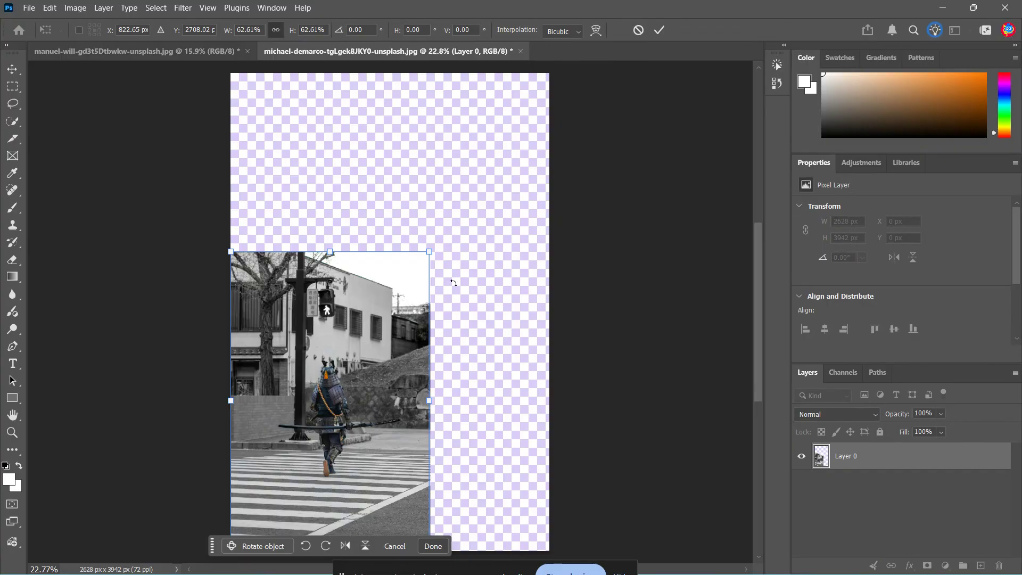
pyautogui.moveTo(434, 251); pyautogui.dragTo(549, 140)
pyautogui.hotkey('ctrl', 'z')
pyautogui.hotkey('ctrl', 'z')
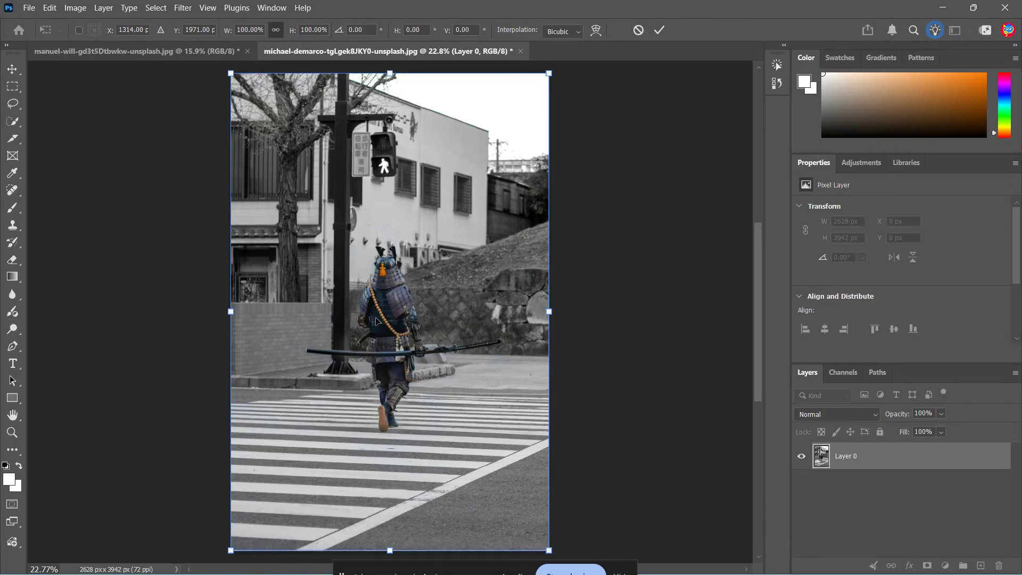
# - Move Layer 0 slightly up, scale it about its centre to about 1662 × 2494 px, apply the transform and deselect the layer
pyautogui.moveTo(377, 293)
pyautogui.mouseDown()
pyautogui.moveTo(483, 296)
pyautogui.moveTo(413, 291)
pyautogui.moveTo(364, 273)
pyautogui.moveTo(490, 247)
pyautogui.moveTo(326, 302)
pyautogui.moveTo(433, 187)
pyautogui.moveTo(457, 387)
pyautogui.moveTo(315, 314)
pyautogui.moveTo(364, 272)
pyautogui.moveTo(364, 288)
pyautogui.moveTo(380, 293)
pyautogui.mouseUp()
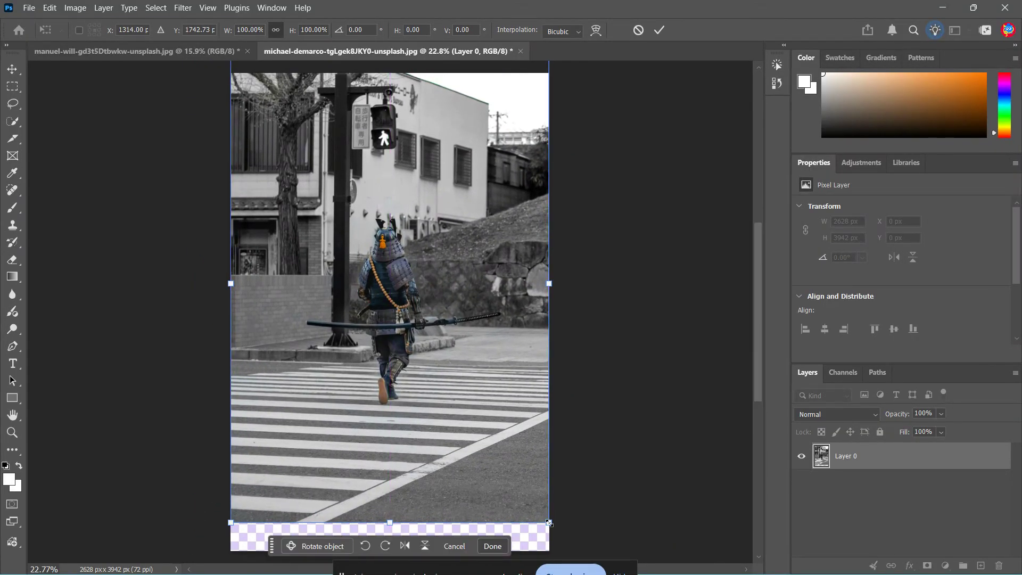
pyautogui.moveTo(549, 522); pyautogui.dragTo(464, 454)
pyautogui.press('Return')
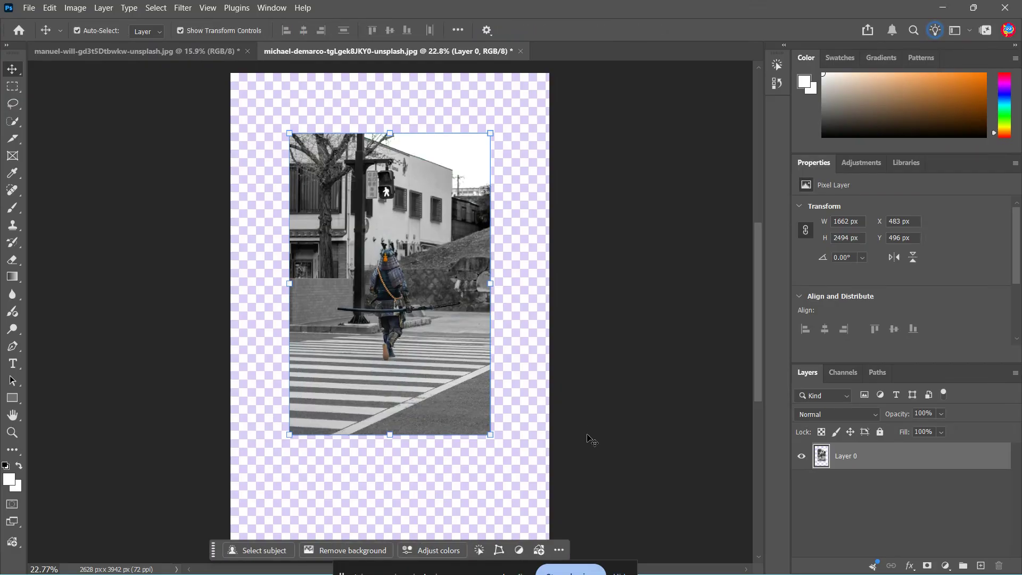
pyautogui.click(591, 440)
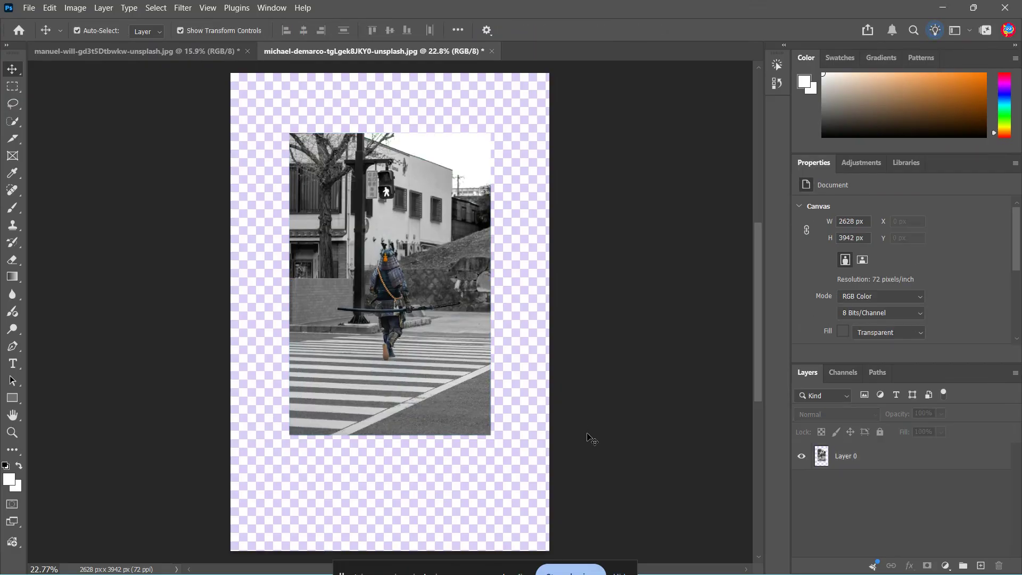
pyautogui.click(443, 373)
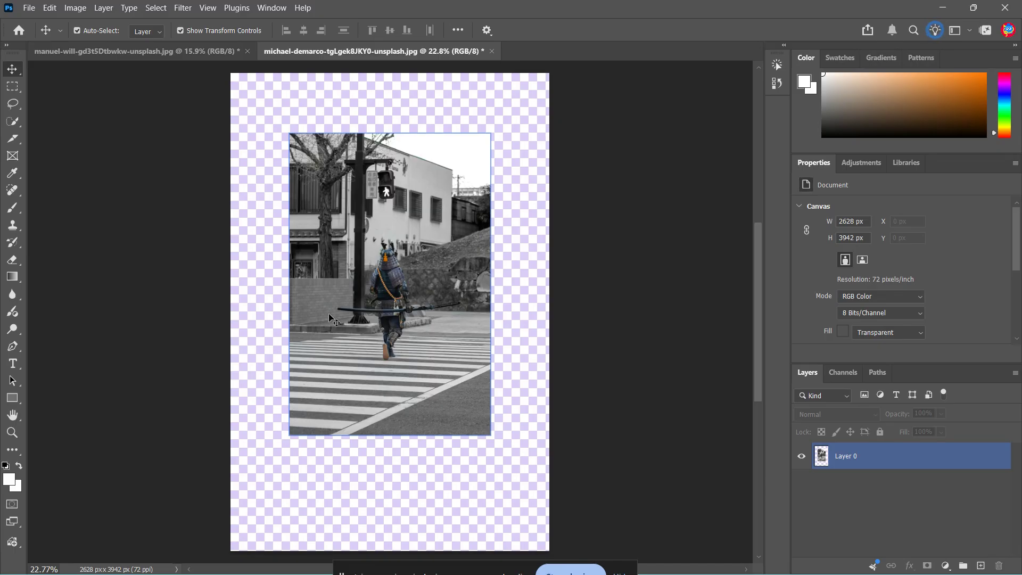
pyautogui.click(498, 381)
pyautogui.click(77, 8)
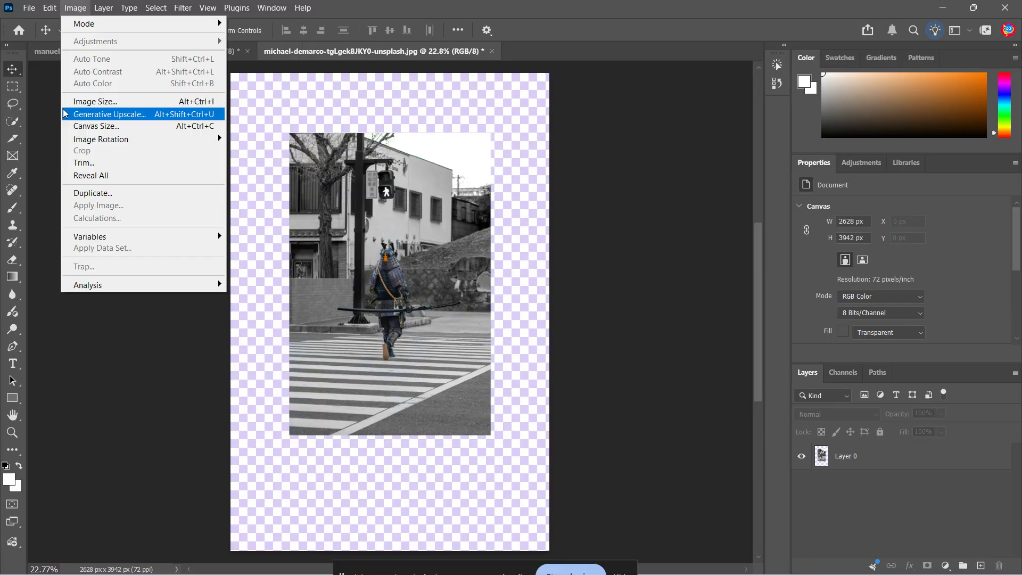
pyautogui.click(395, 232)
# - Enlarge Layer 0 to about 122% of its size, move it to the canvas centre and apply the transform
pyautogui.click(394, 232)
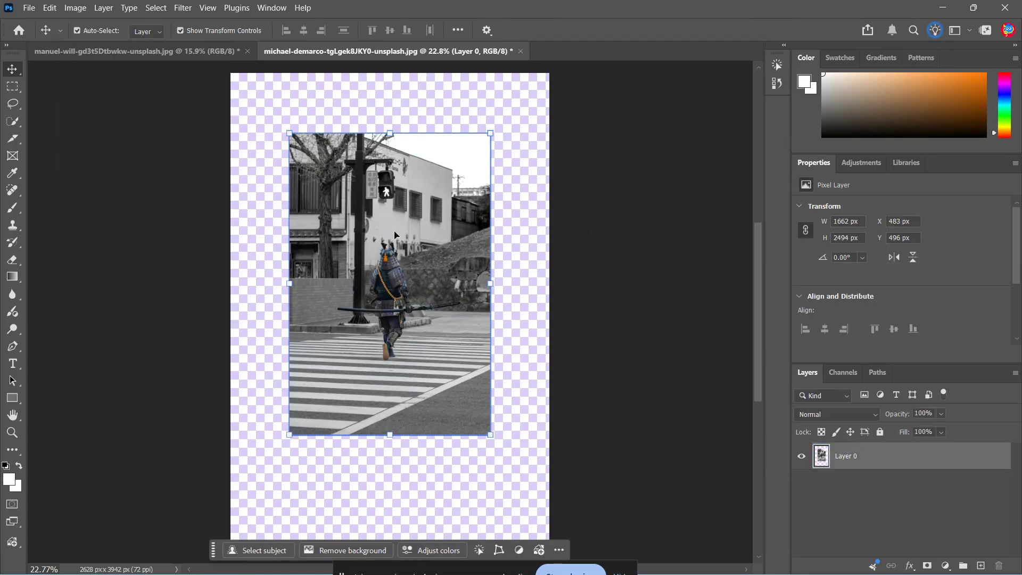
pyautogui.moveTo(500, 132); pyautogui.dragTo(566, 84)
pyautogui.moveTo(445, 164); pyautogui.dragTo(423, 239)
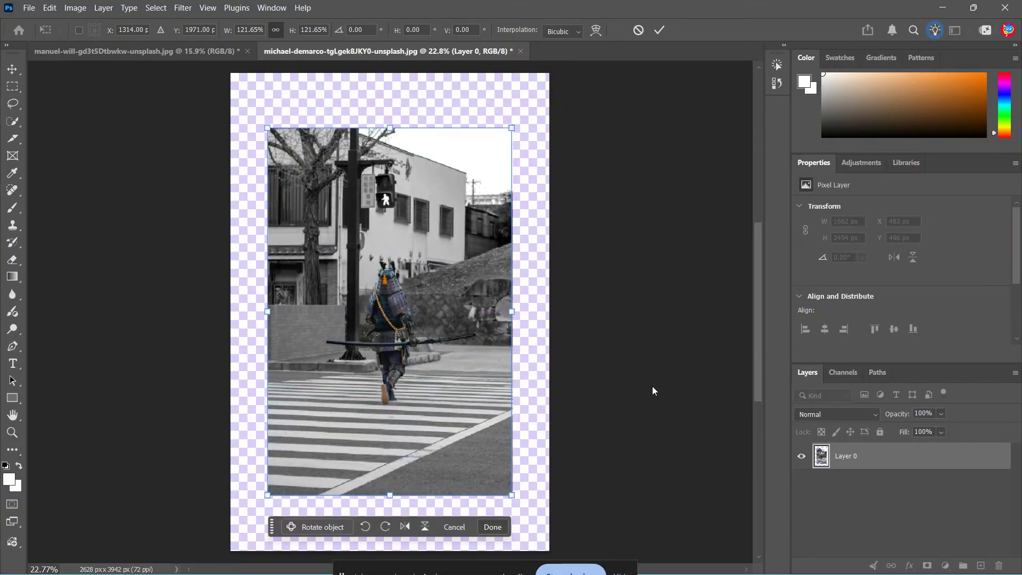
pyautogui.press('Return')
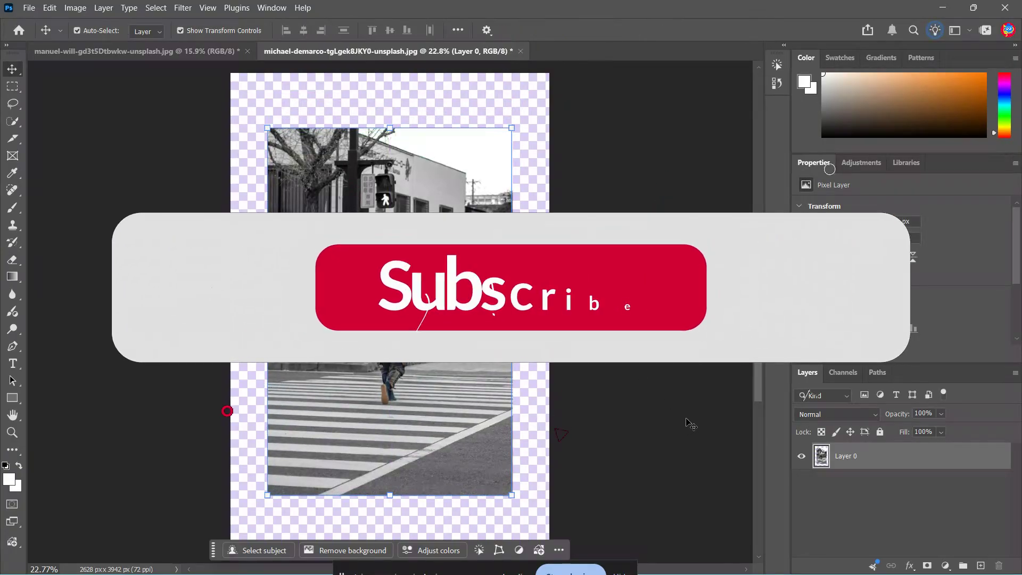